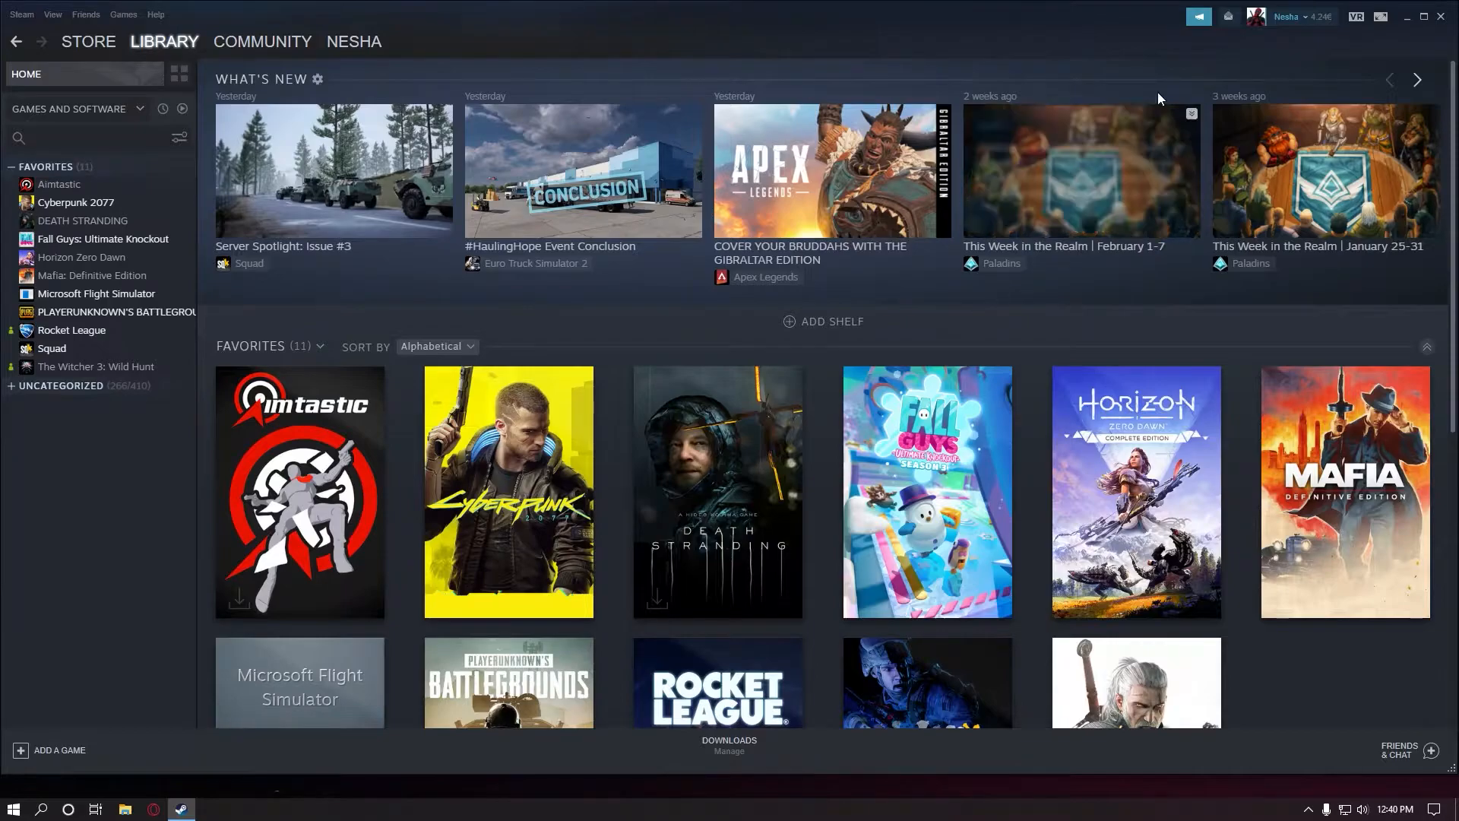
Go to Account details and its Manage subscriptions page listing the EA Play monthly plan
left_click(1302, 20)
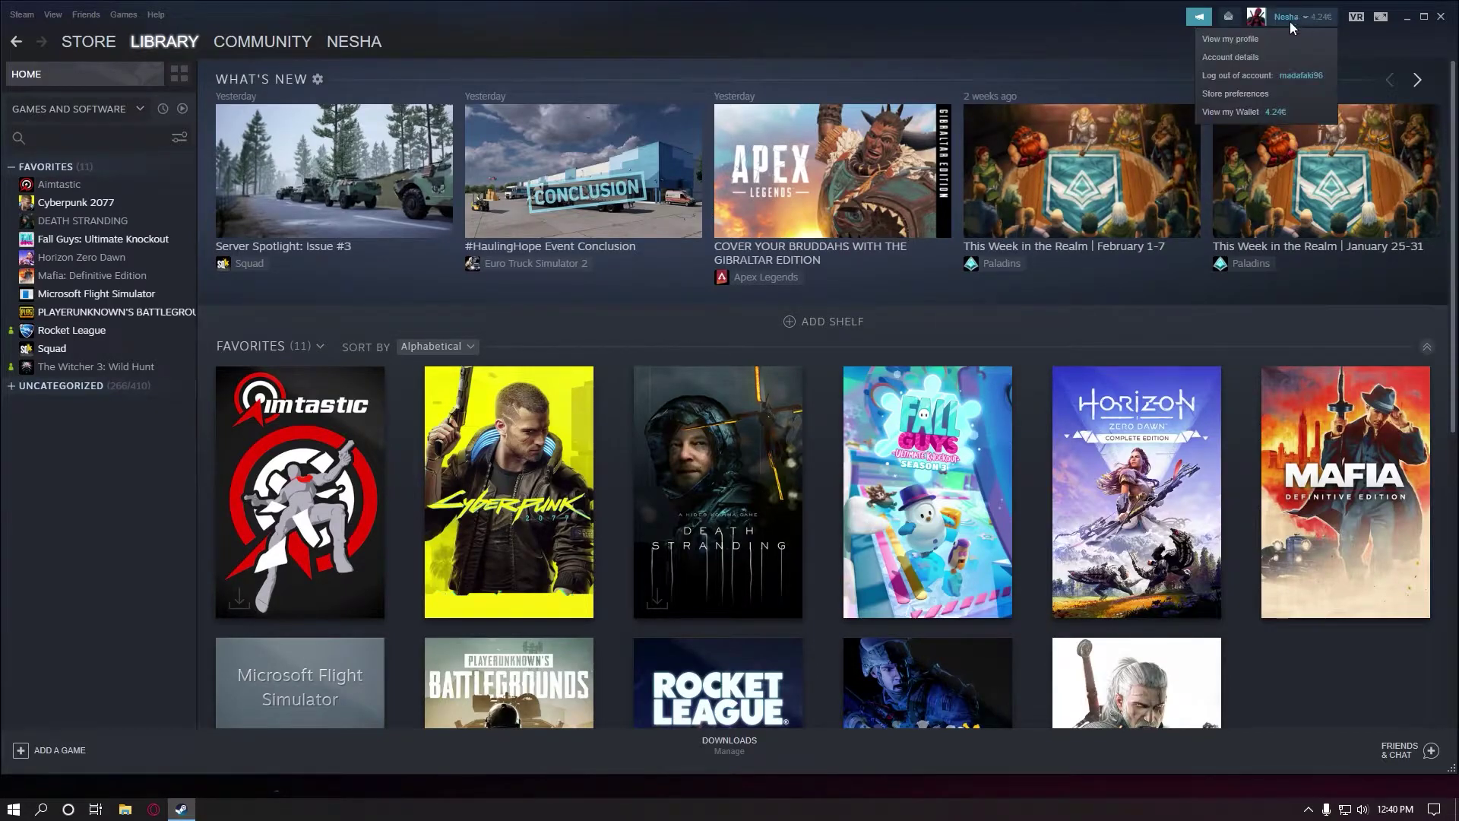
left_click(1231, 58)
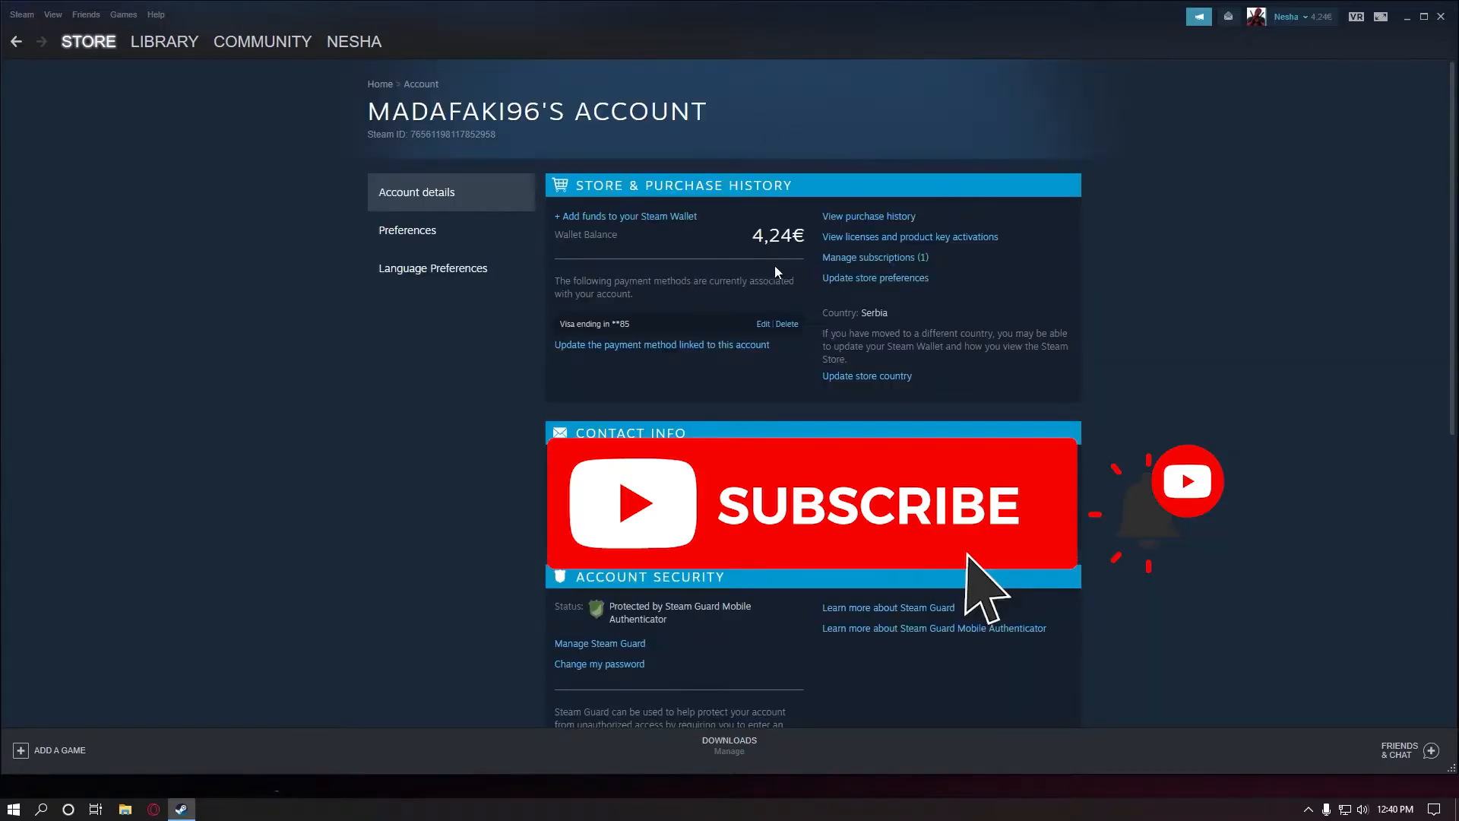
left_click(887, 262)
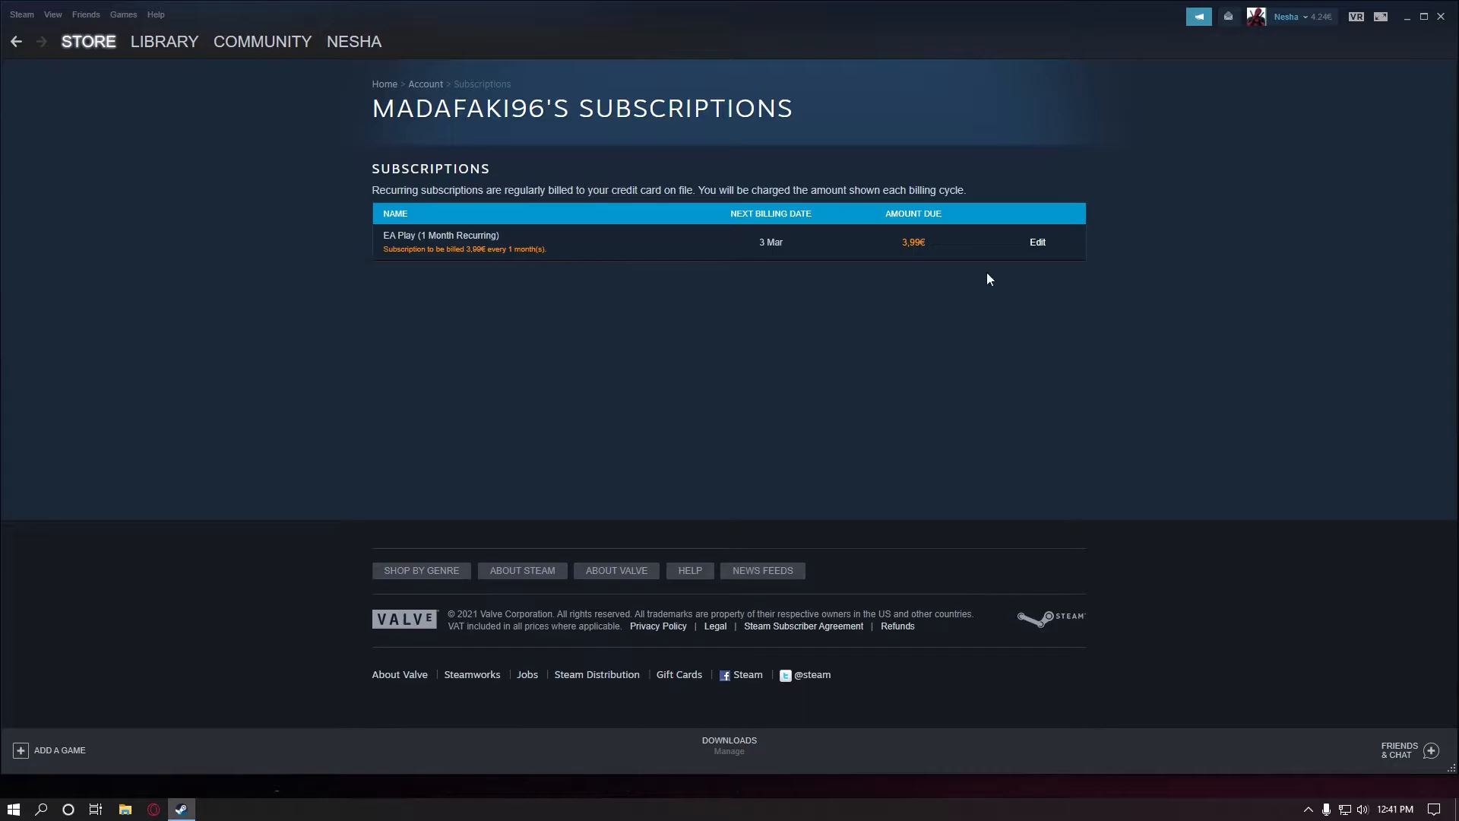
Edit the EA Play plan, choose Cancel my subscription and apply it, leaving the license expiring 3 Mar
left_click(1038, 242)
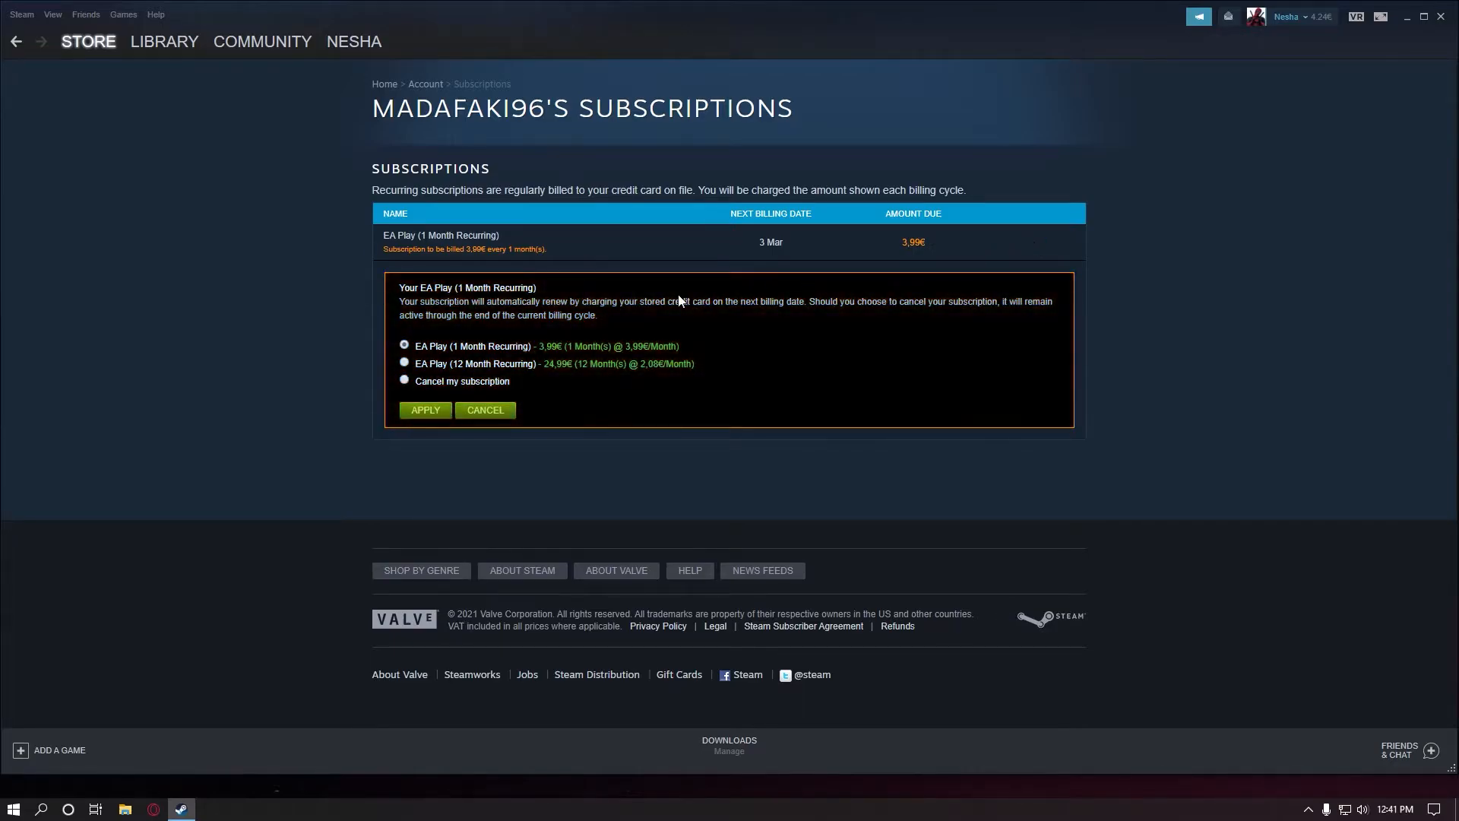
left_click(405, 382)
left_click(426, 410)
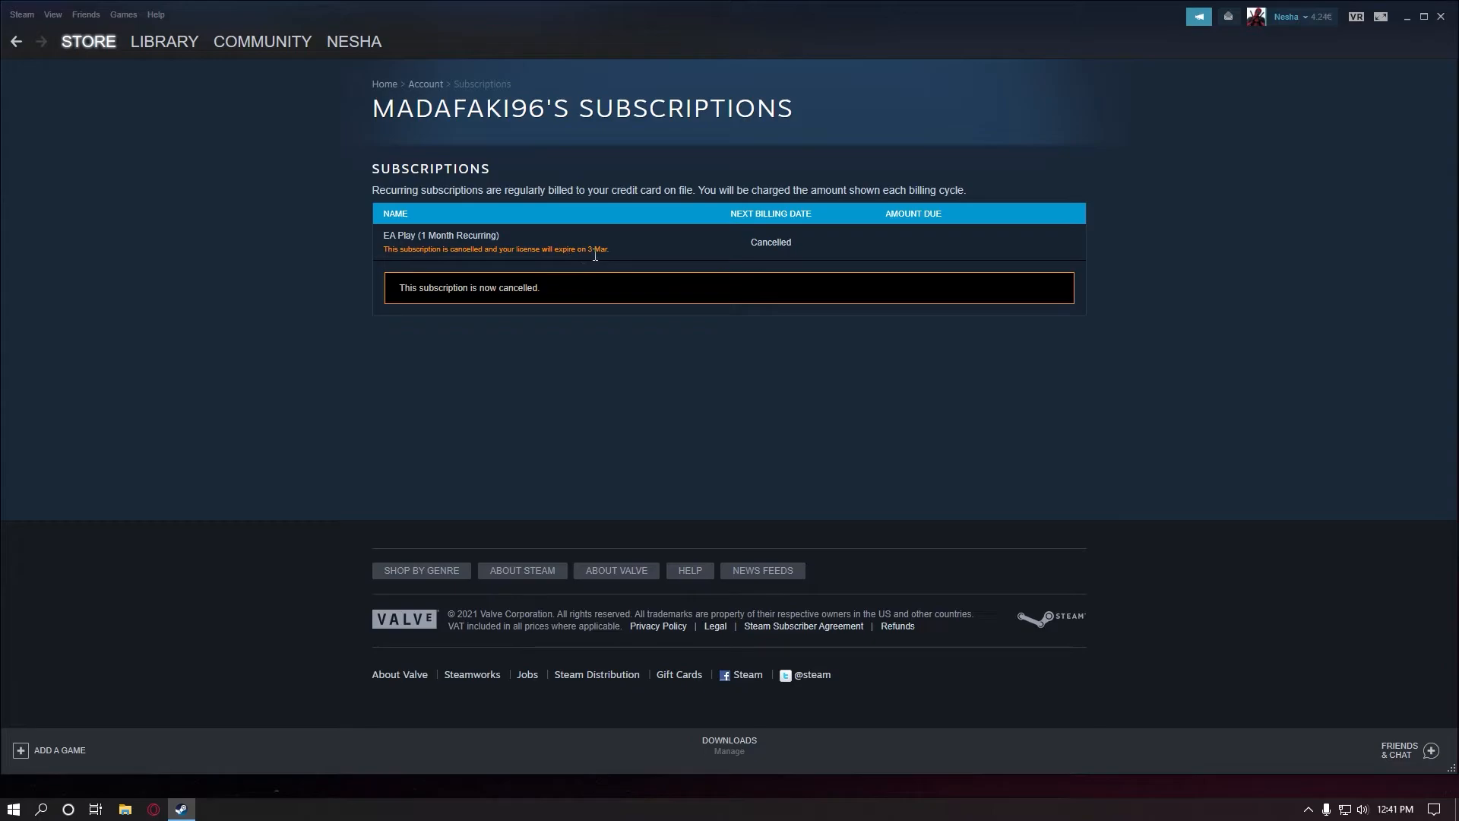
Highlight the 3 Mar expiry date and clear it, returning to the cancelled EA Play plan options
left_click_drag(589, 250, 614, 253)
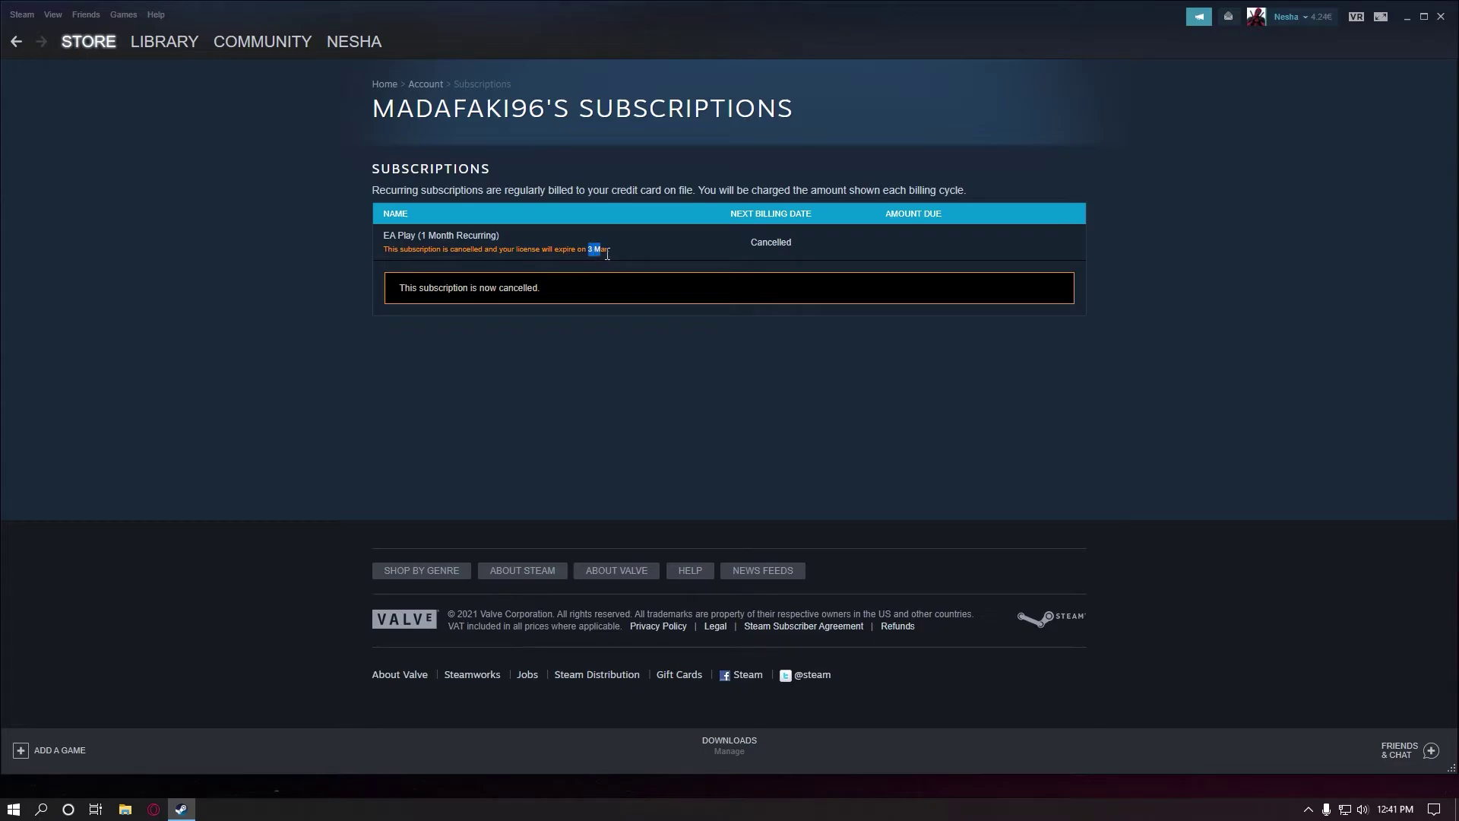
left_click(660, 248)
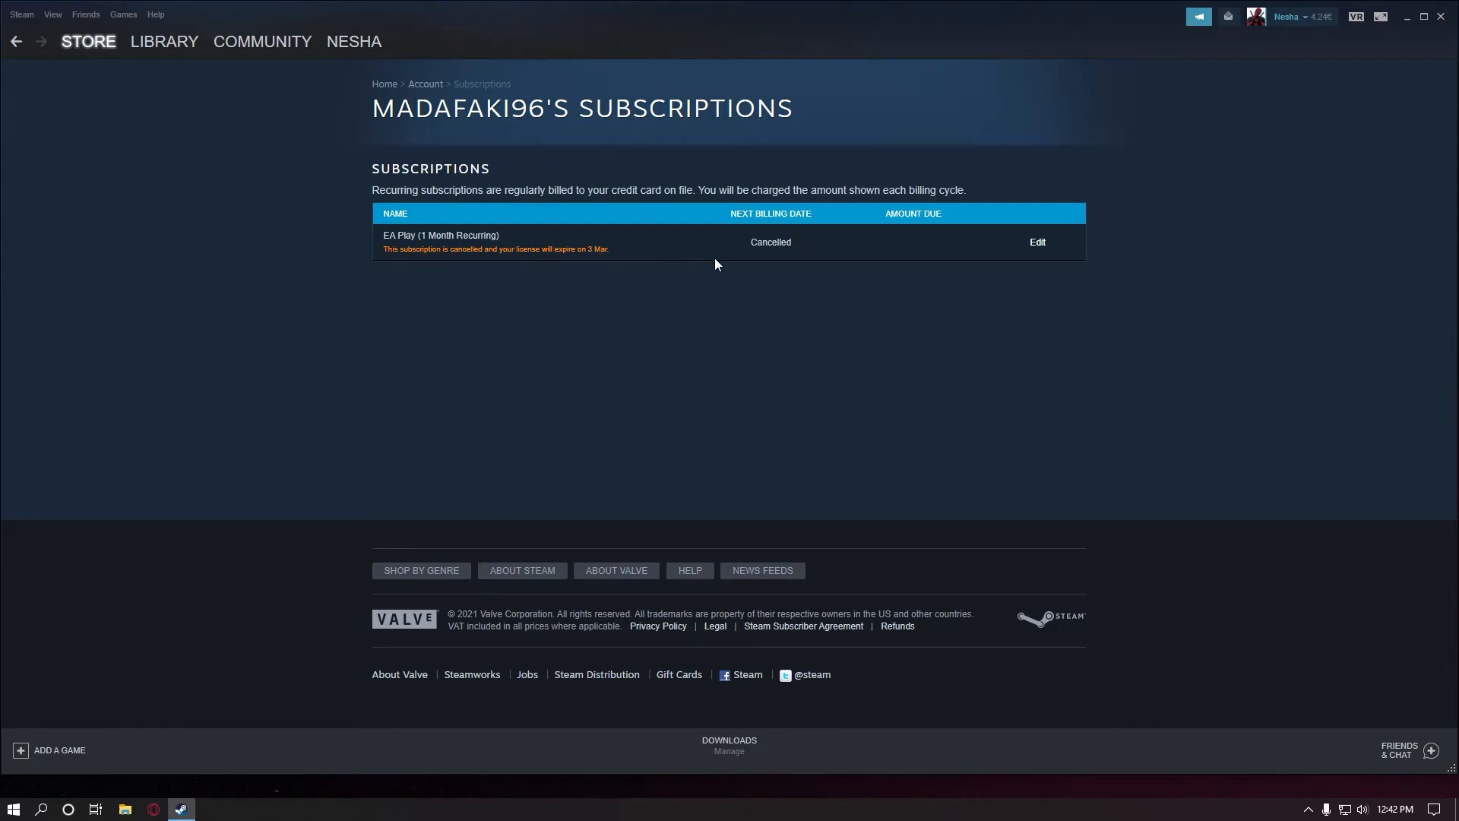
left_click(1038, 243)
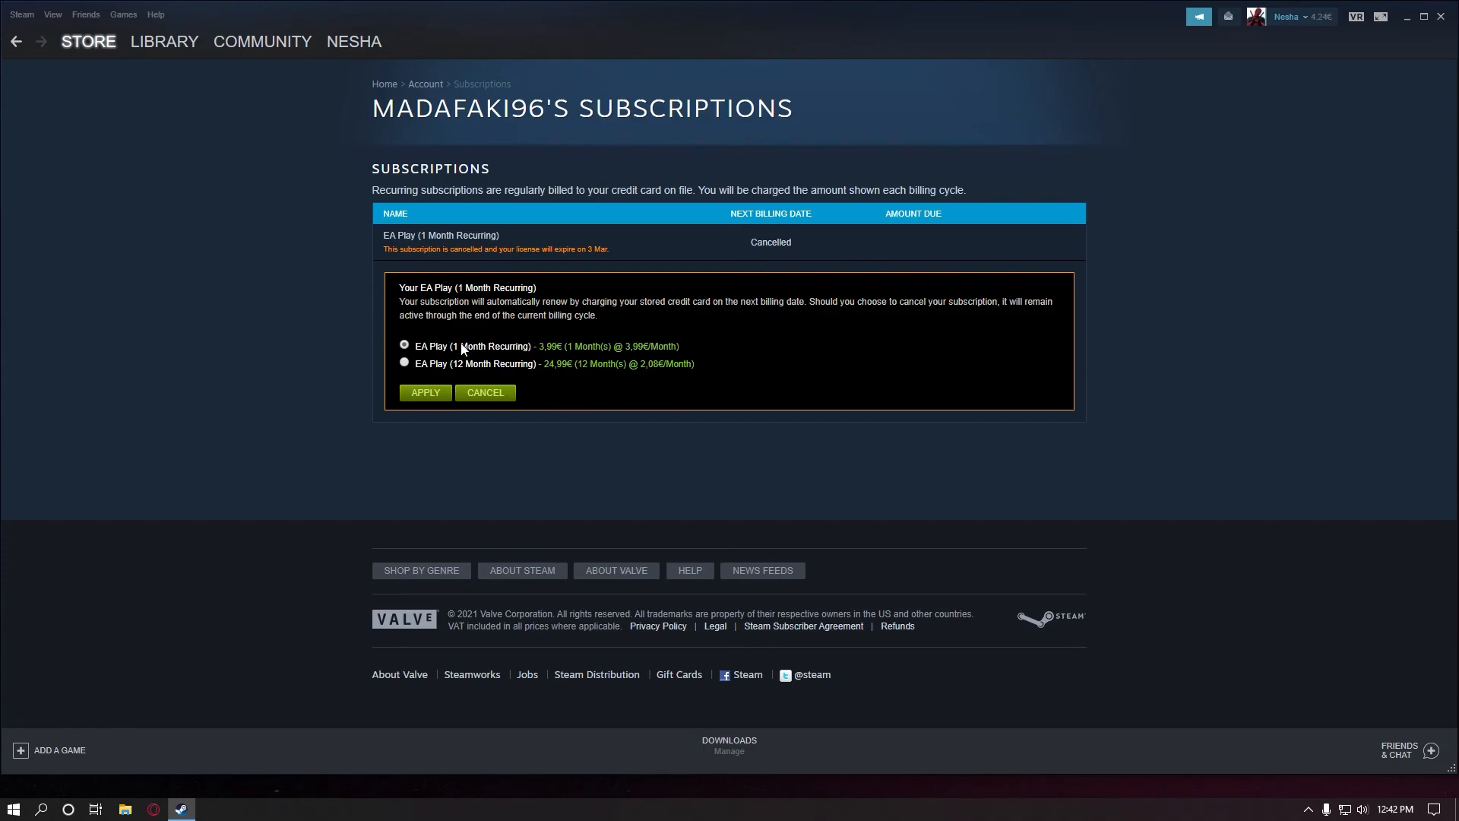
key("Escape")
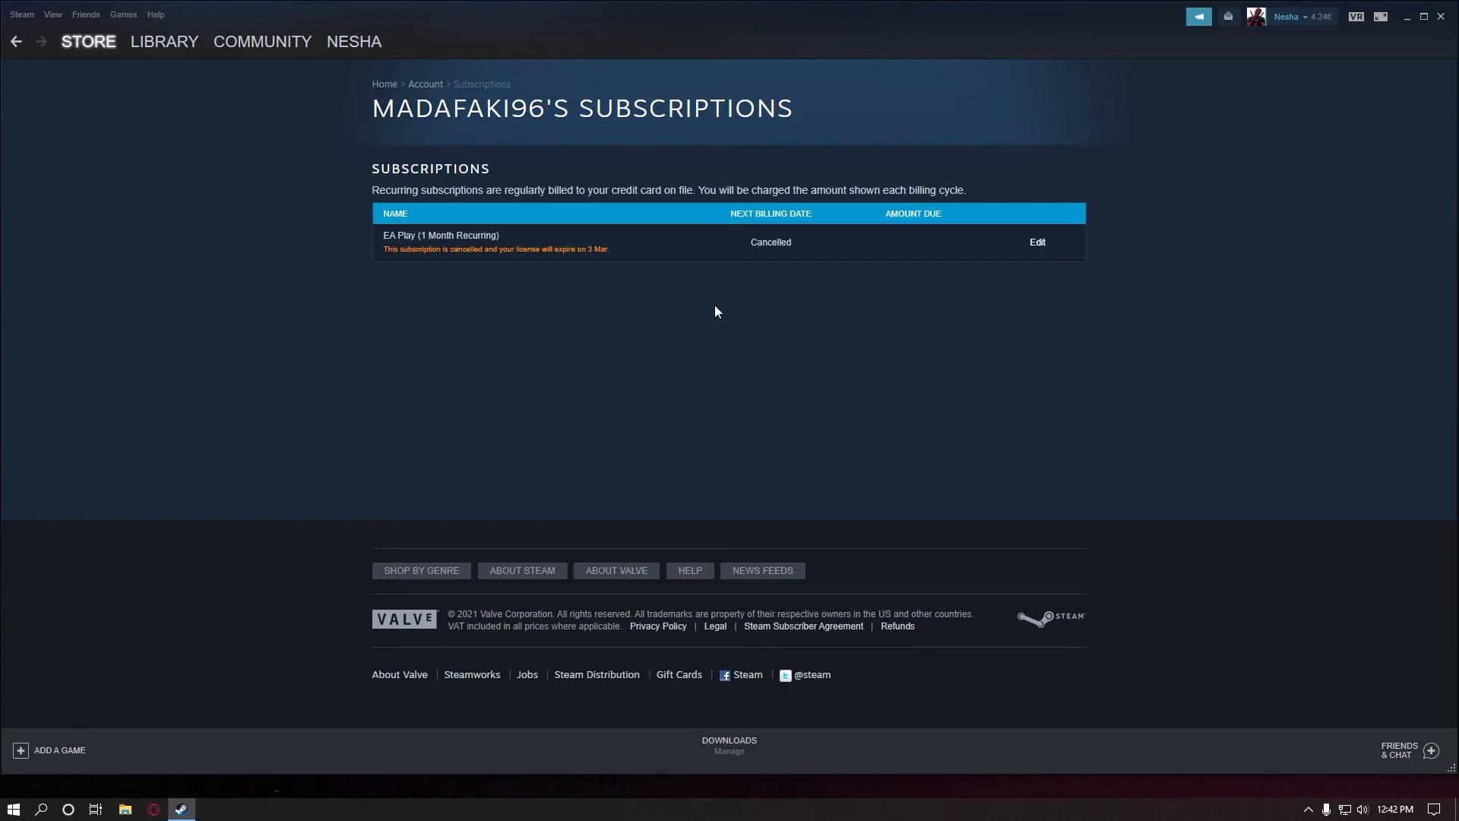